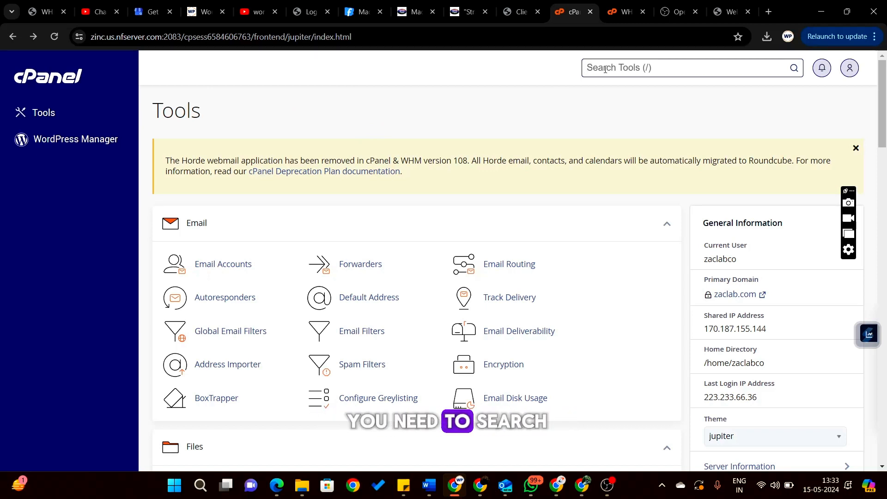
- Search cPanel tools for 'wordpre' and open WordPress Manager to view the three existing installs
left_click(605, 68)
type("wordpre")
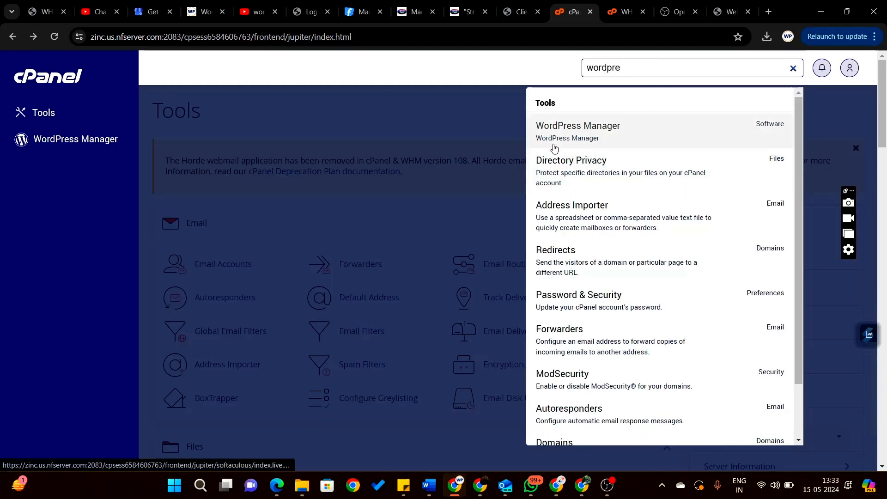
left_click(586, 130)
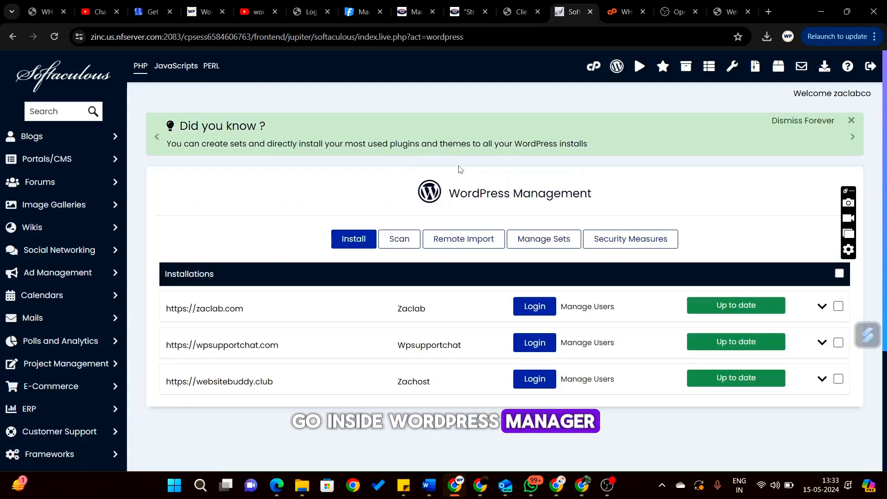
scroll(360, 188, "down", 3)
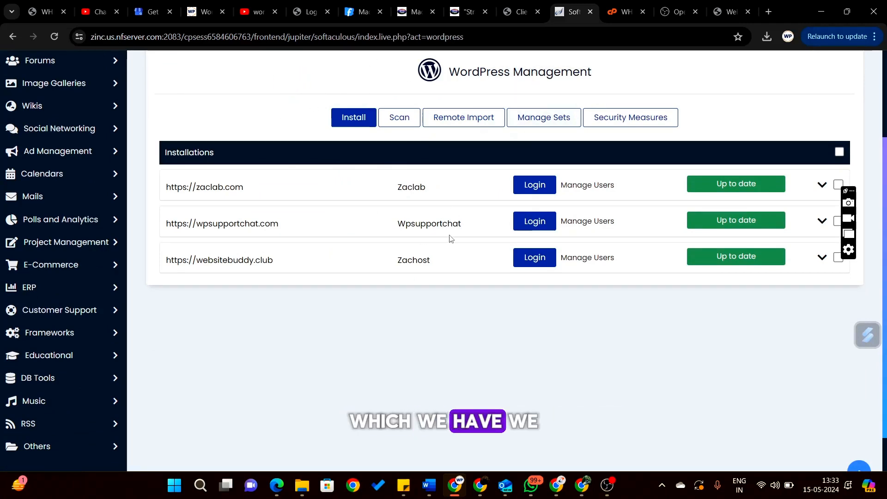
scroll(453, 272, "up", 3)
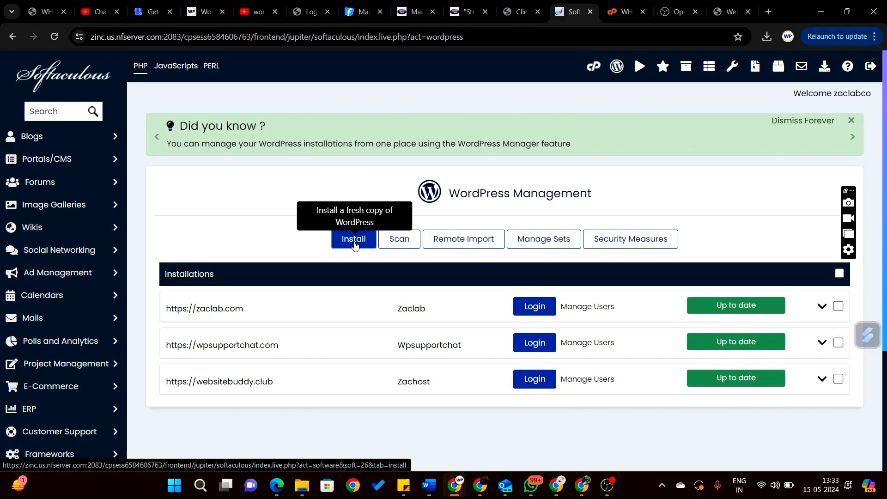
- Start a new WordPress install with test.wpsupportchat.com chosen as the domain
left_click(354, 241)
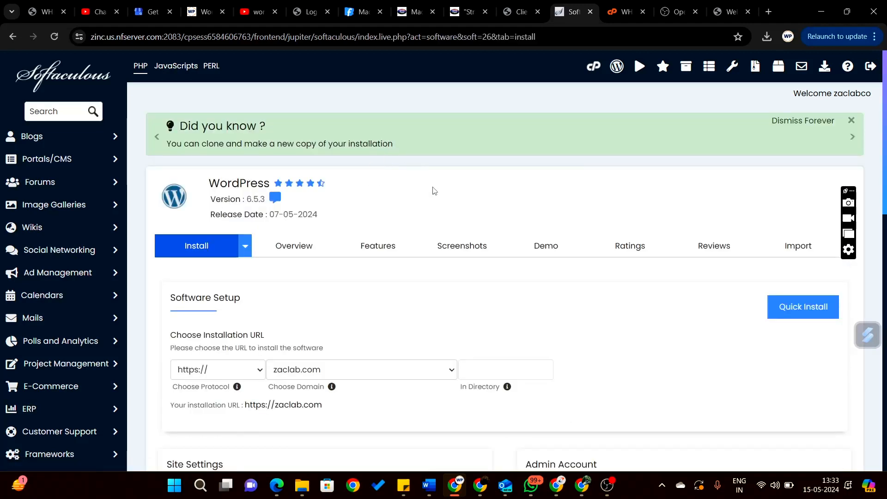
scroll(439, 284, "down", 3)
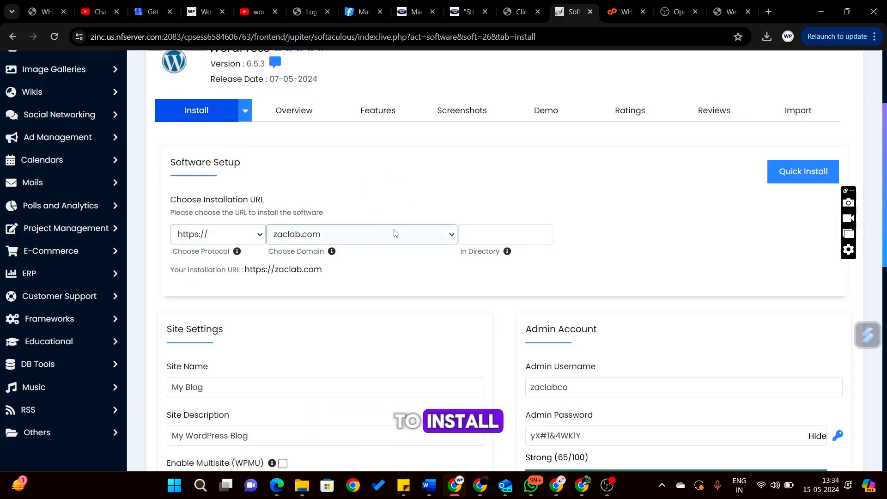
left_click(440, 238)
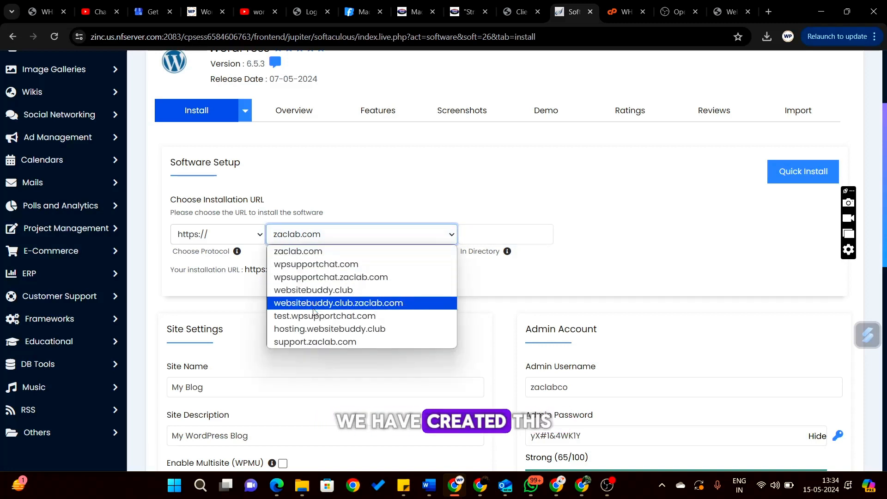
left_click(301, 317)
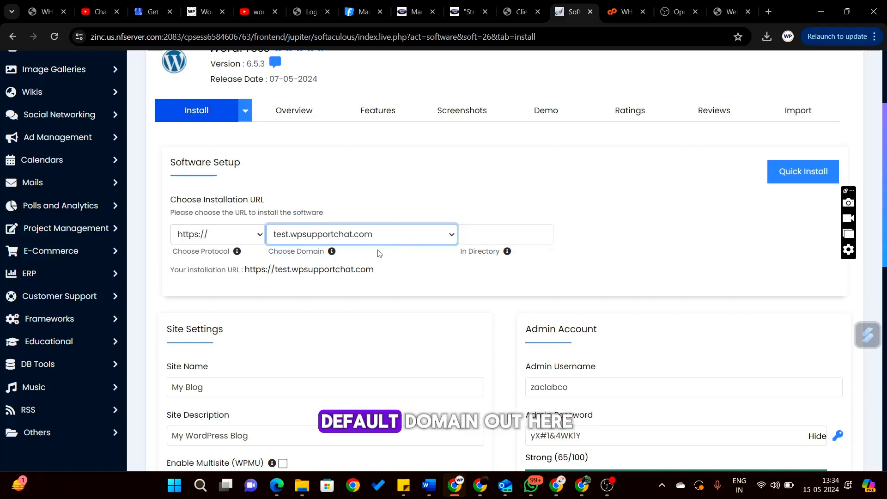
- Change the site name to 'My Test website'
scroll(405, 300, "down", 1)
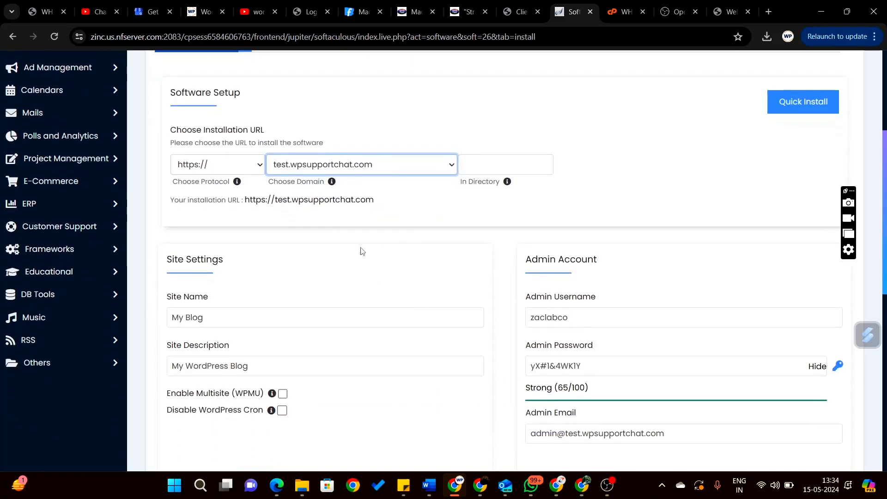
left_click(249, 318)
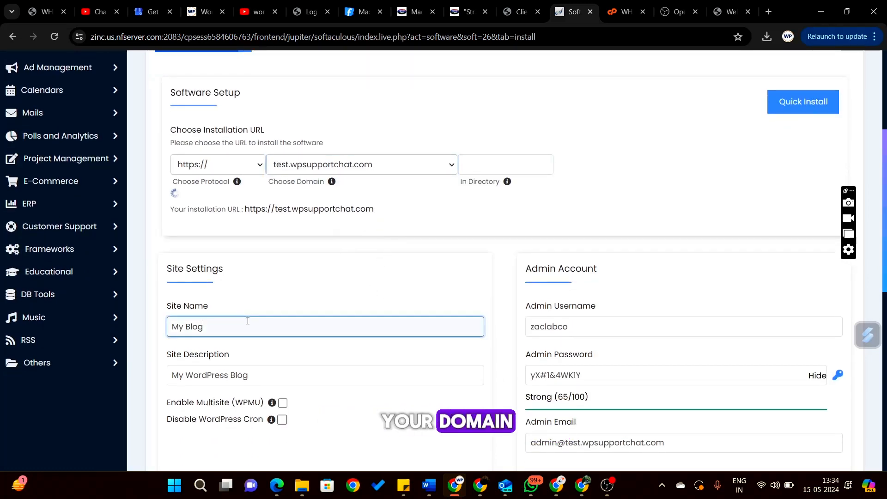
key("BackSpace")
key("BackSpace")
key("BackSpace")
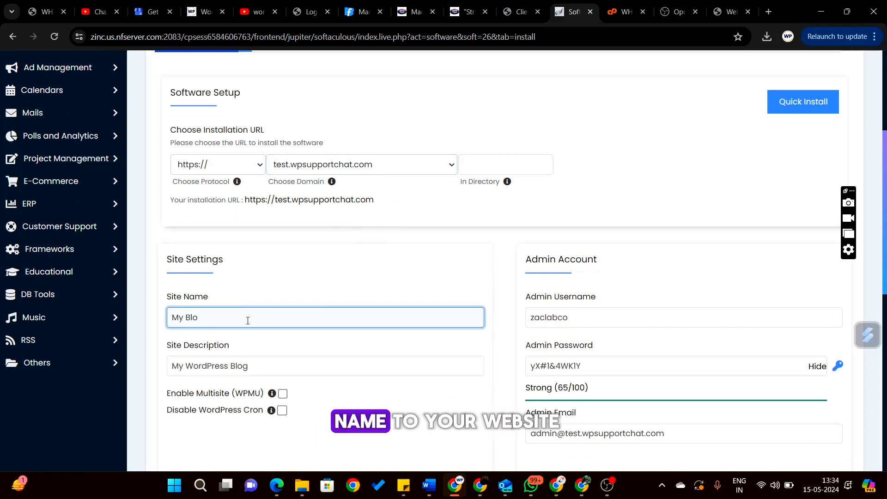
key("BackSpace")
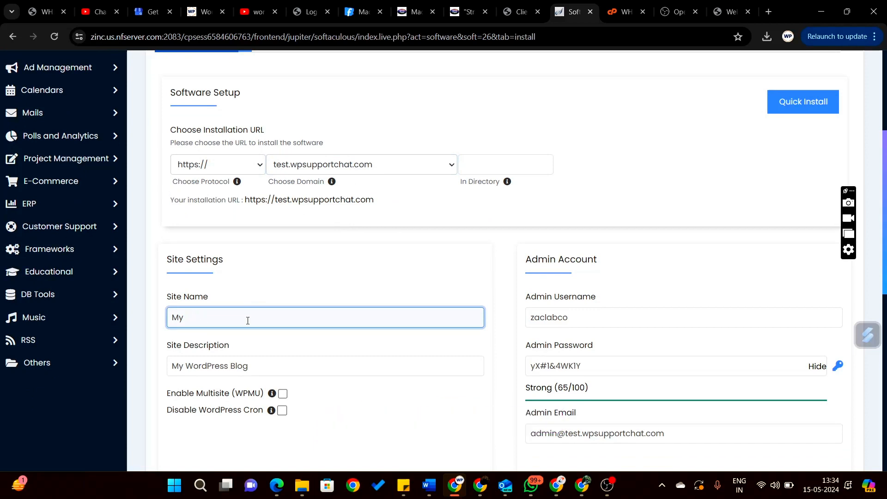
type("Test")
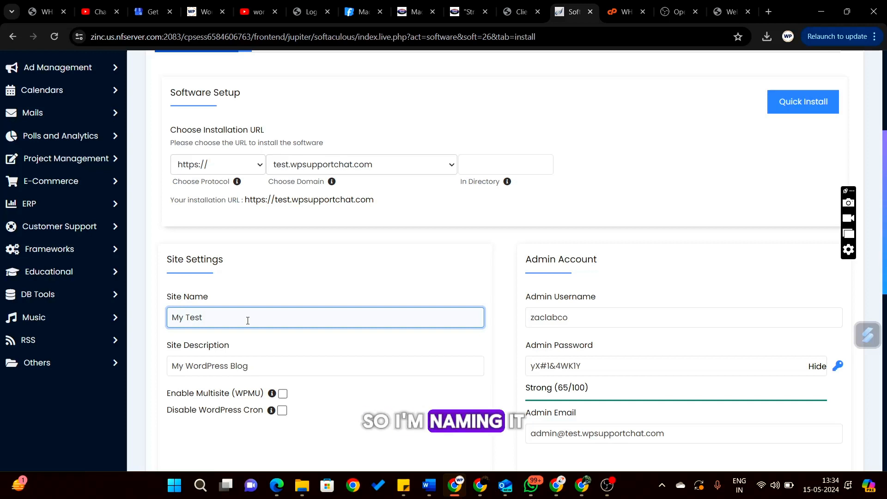
type(" si")
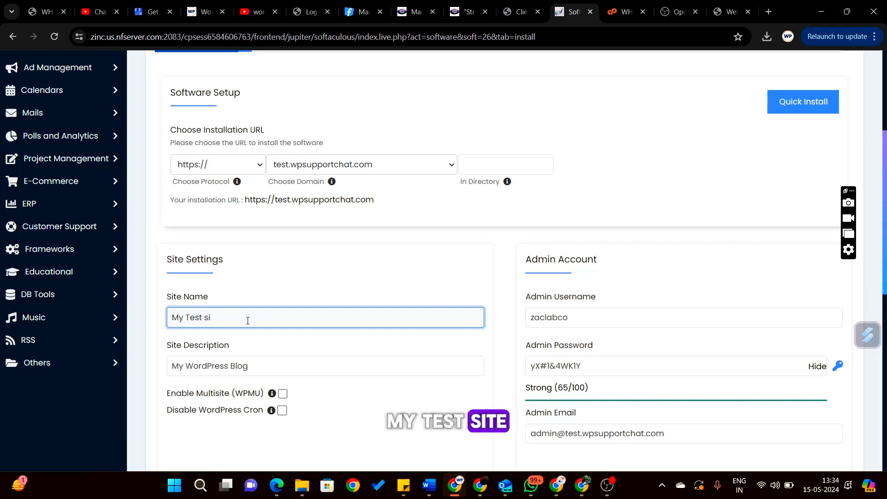
key("BackSpace")
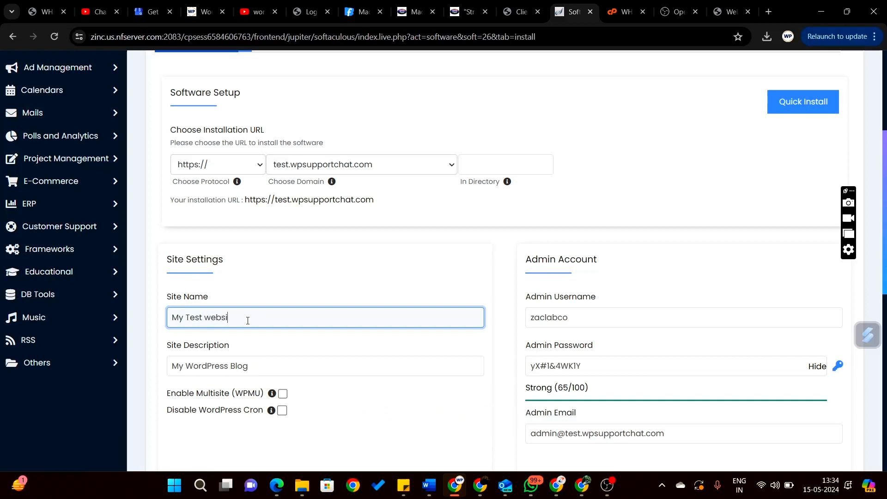
- Replace the site description with 'just a test'
left_click(254, 368)
key("shift+Left")
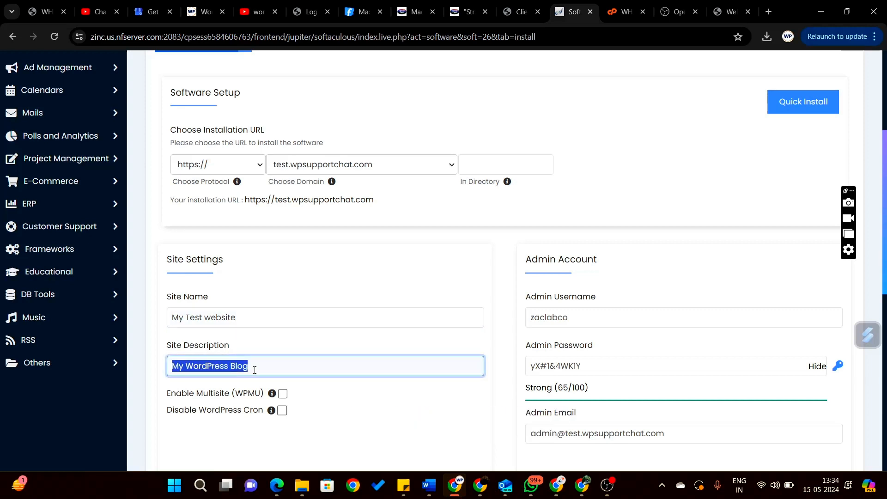
type("just a test")
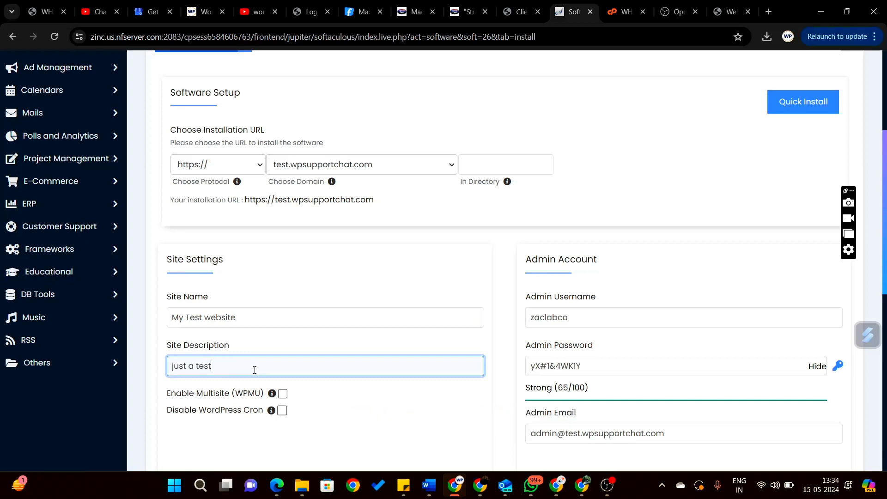
scroll(413, 338, "down", 3)
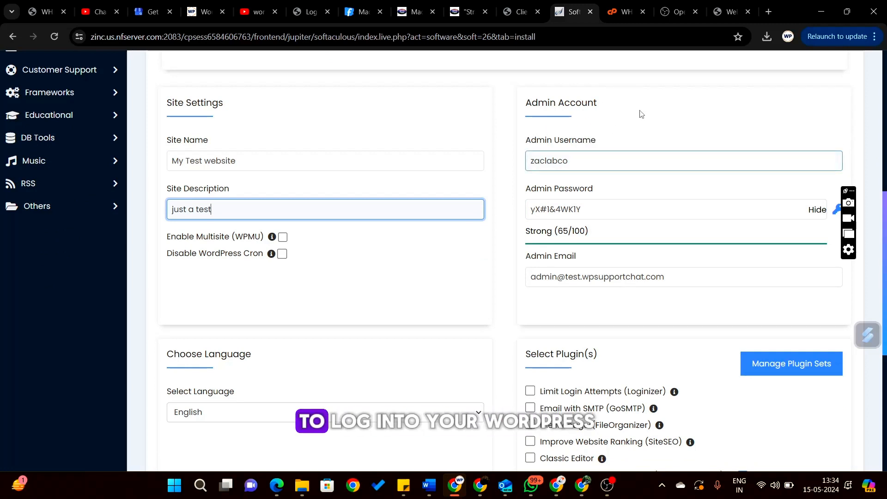
- Replace the admin username with 'wpsupport'
scroll(645, 135, "up", 1)
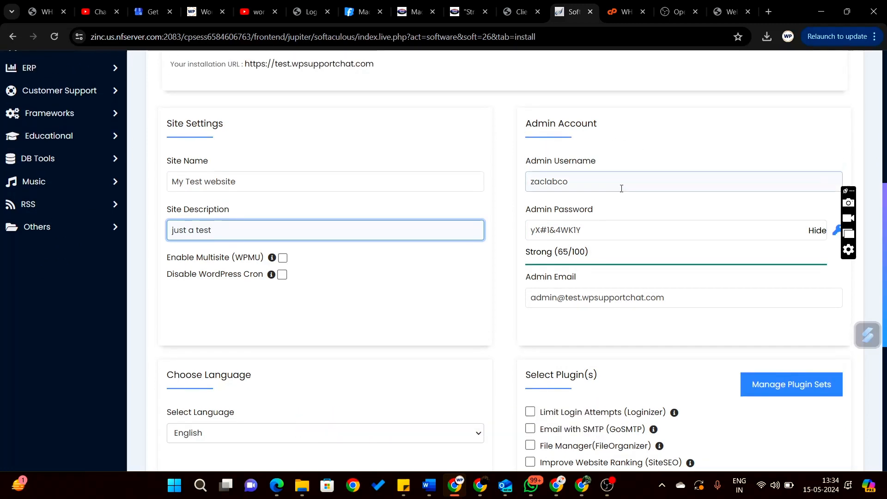
left_click(565, 181)
double_click(564, 180)
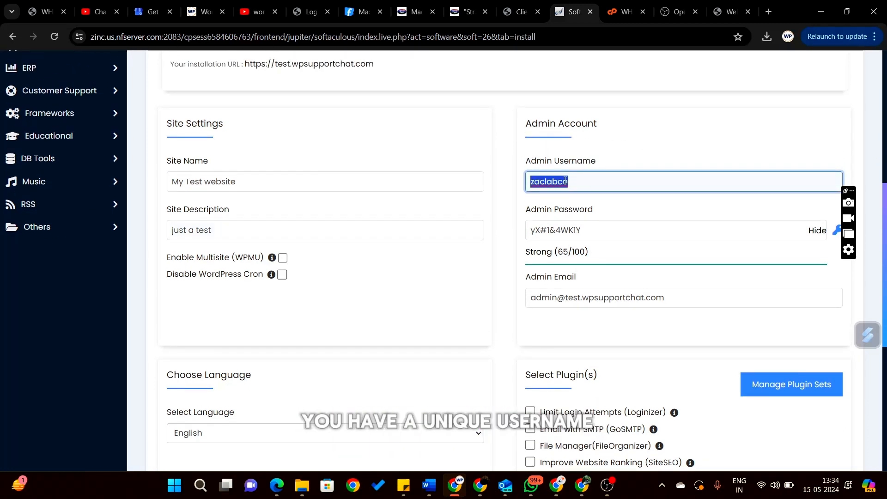
key("BackSpace")
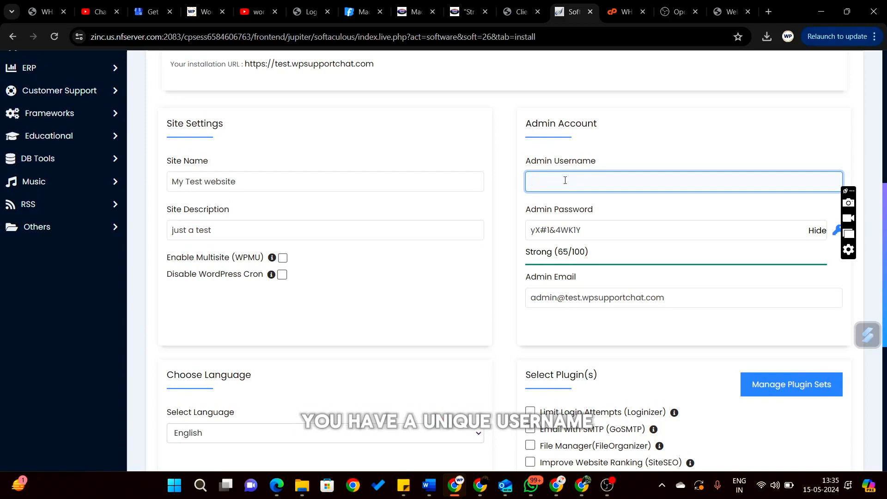
type("wpsu")
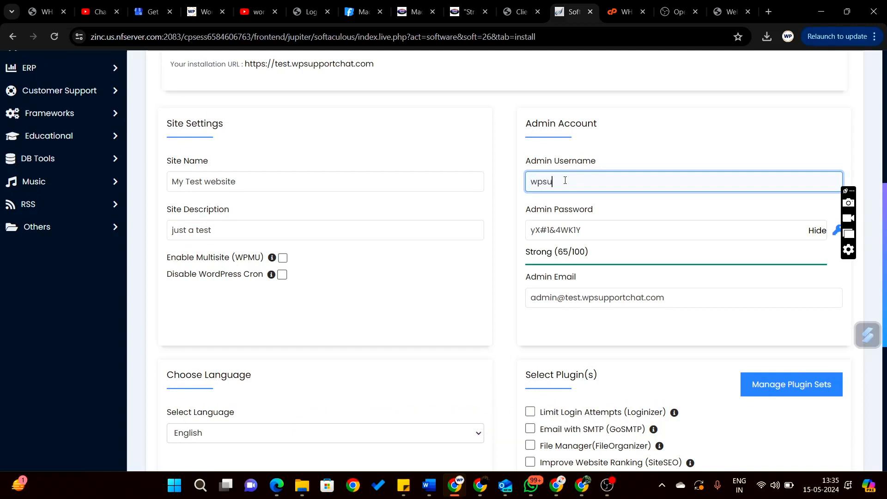
type("pport")
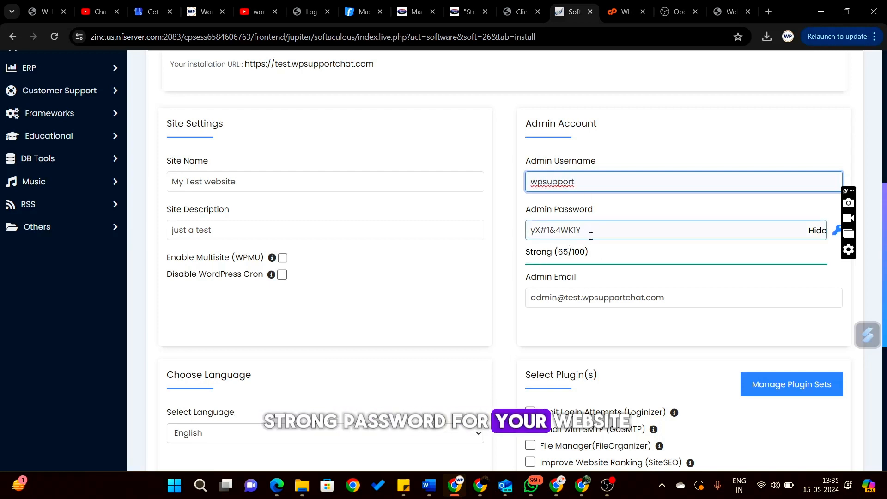
- Select the generated Strong admin password and check the admin e-mail field
double_click(591, 235)
left_click(604, 231)
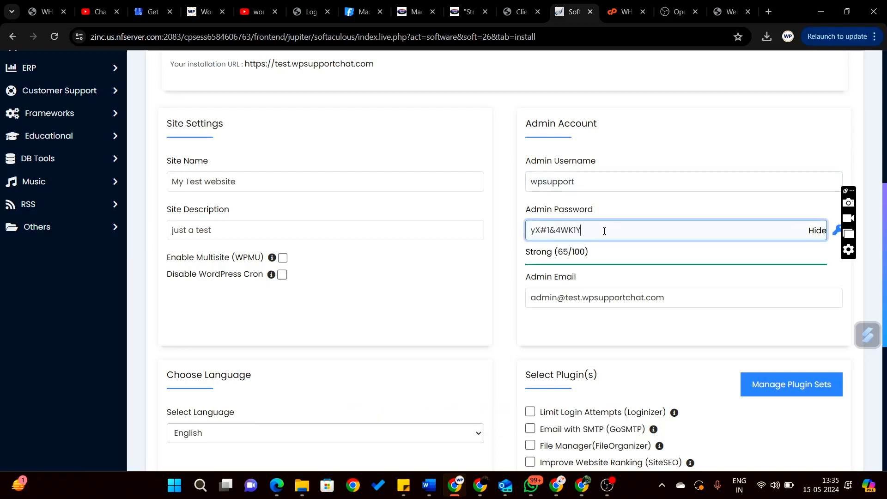
key("ctrl+a")
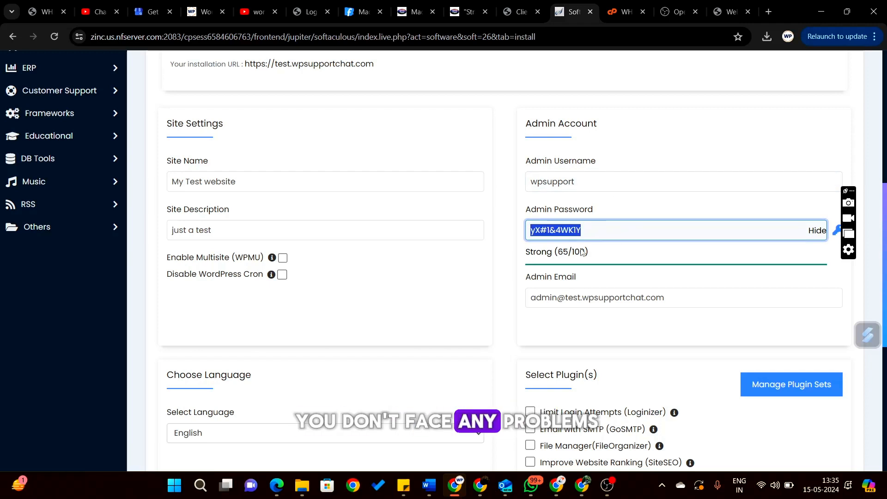
left_click(624, 212)
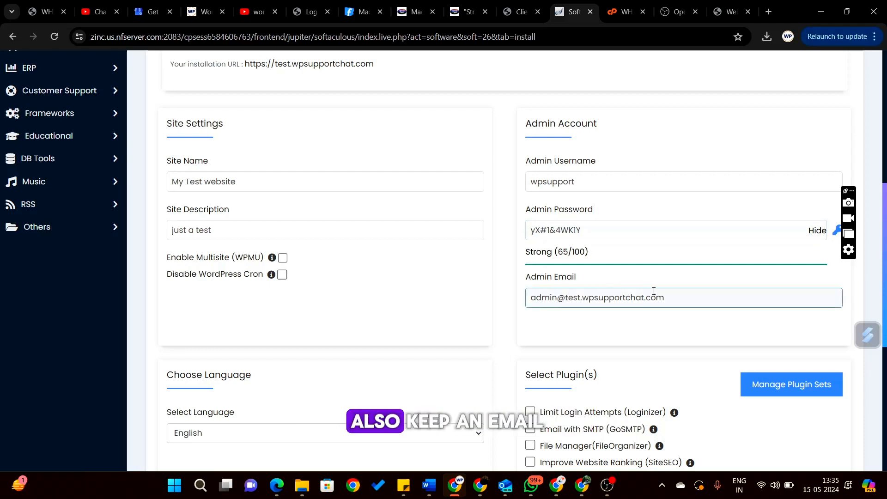
left_click(678, 296)
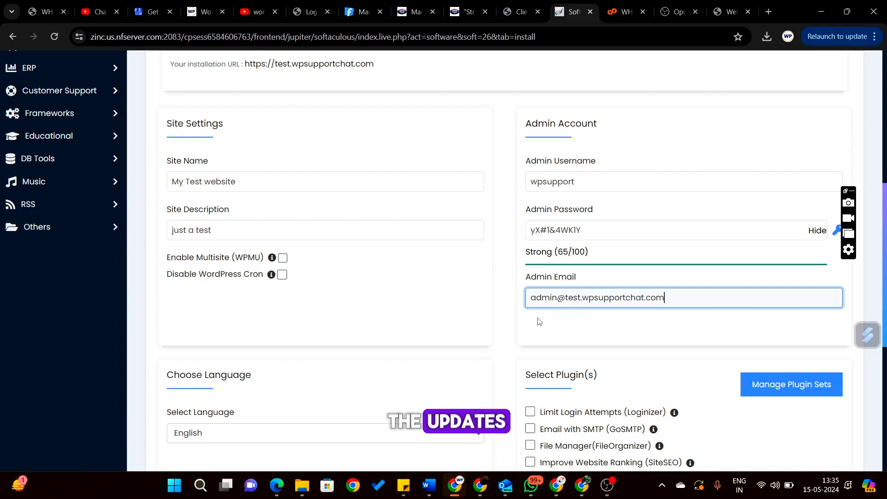
- Review the install form settings and launch the WordPress installation
scroll(601, 322, "down", 3)
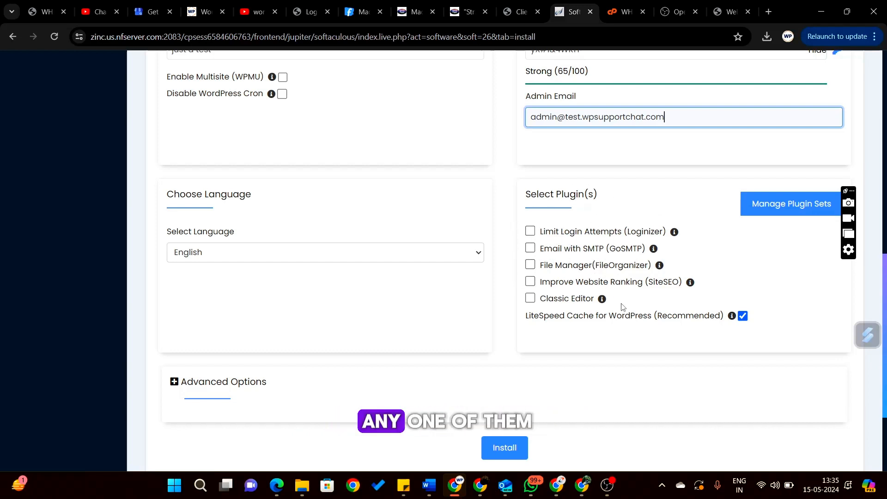
scroll(631, 340, "down", 3)
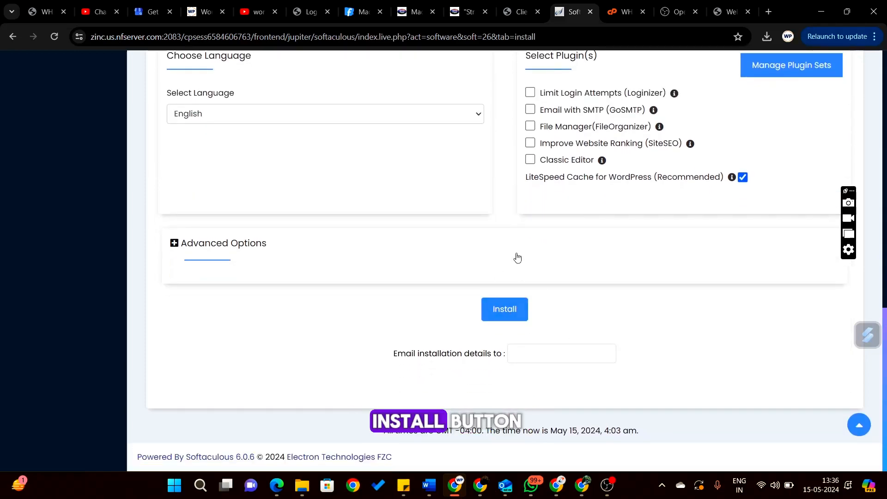
scroll(518, 257, "up", 10)
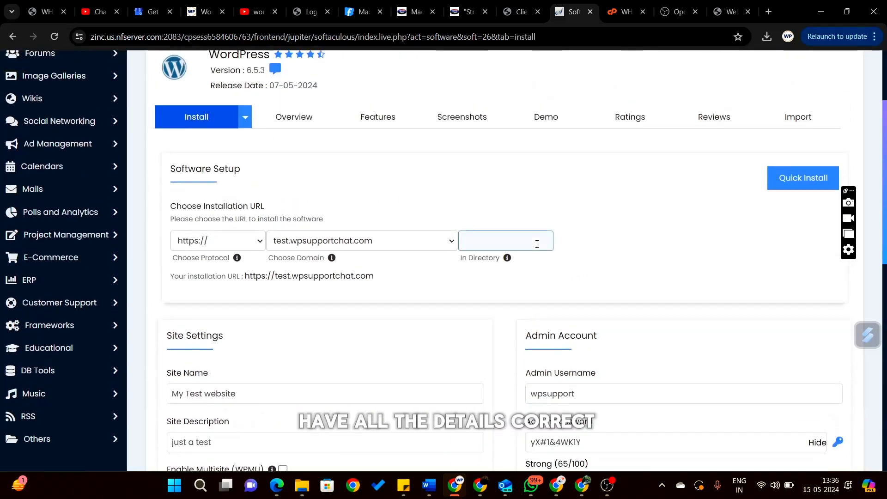
scroll(531, 245, "down", 2)
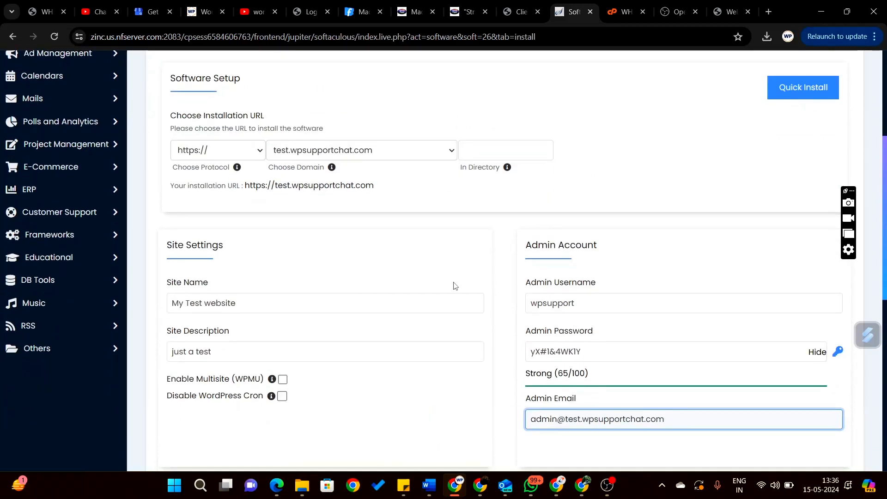
scroll(454, 287, "down", 4)
scroll(454, 287, "up", 4)
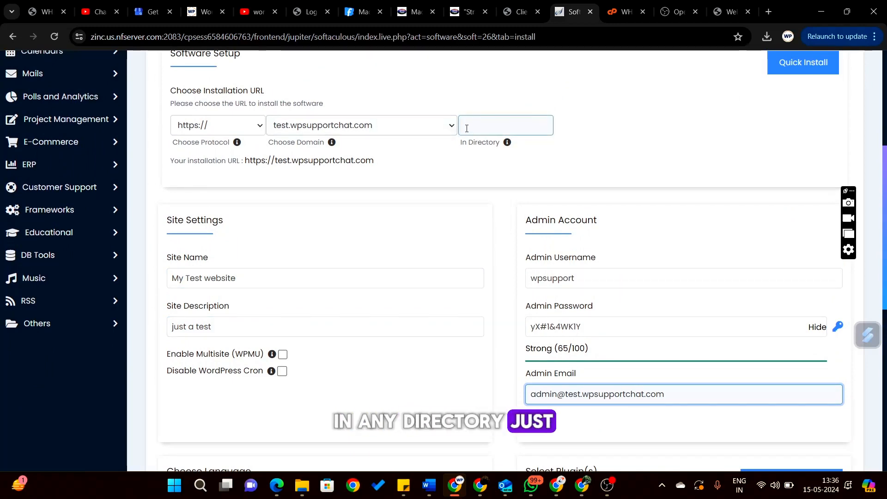
scroll(522, 266, "down", 9)
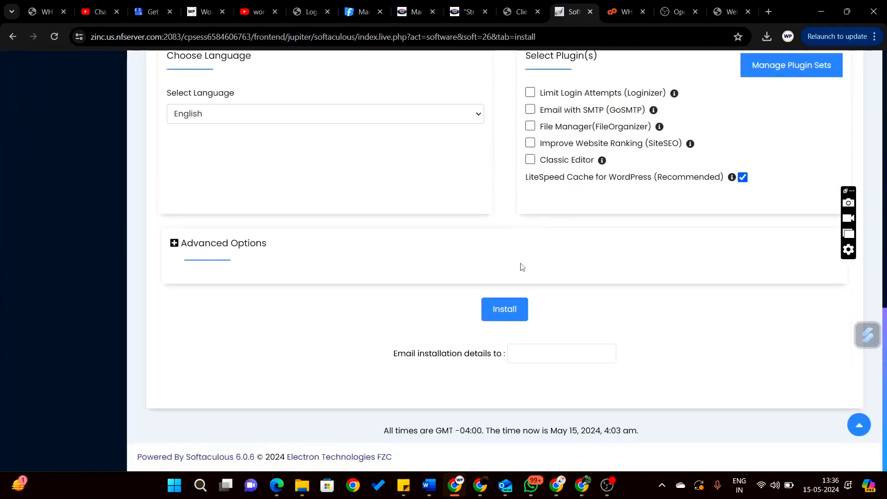
left_click(507, 314)
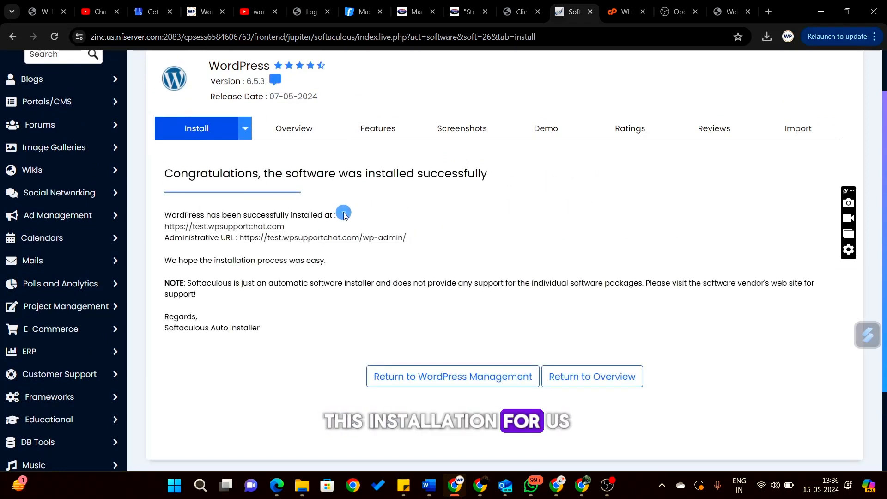
left_click(460, 193)
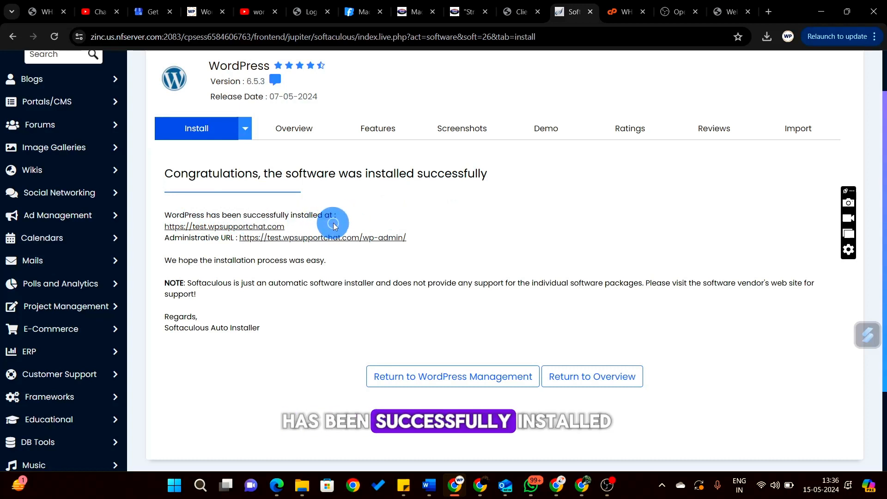
left_click(231, 230)
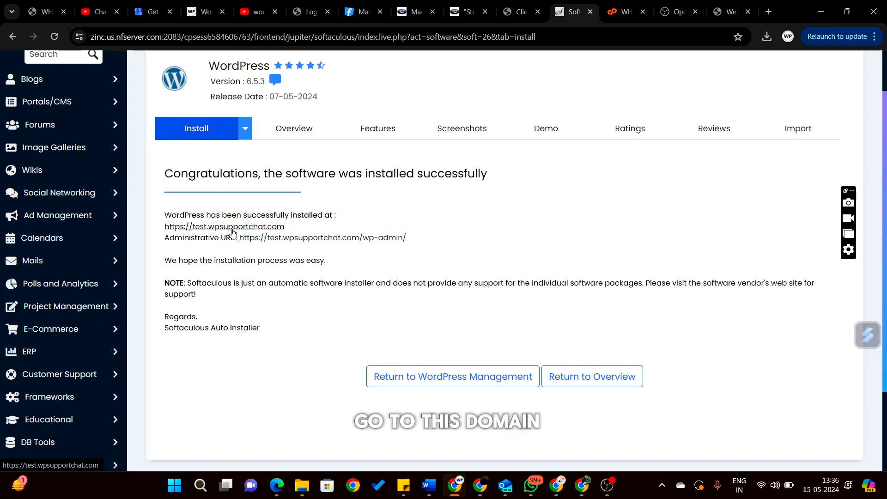
left_click(232, 229)
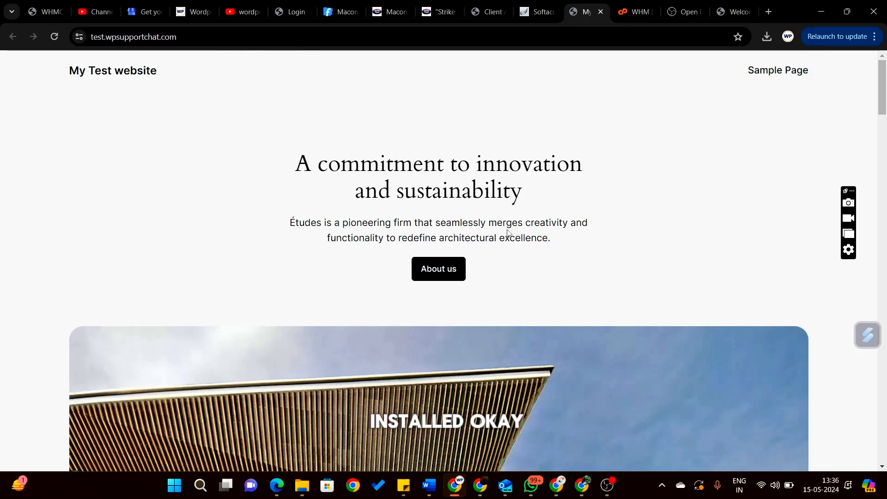
- Open the new site's wp-admin Dashboard from the success page, then return to Softaculous
scroll(507, 231, "down", 2)
key("ctrl+shift+Tab")
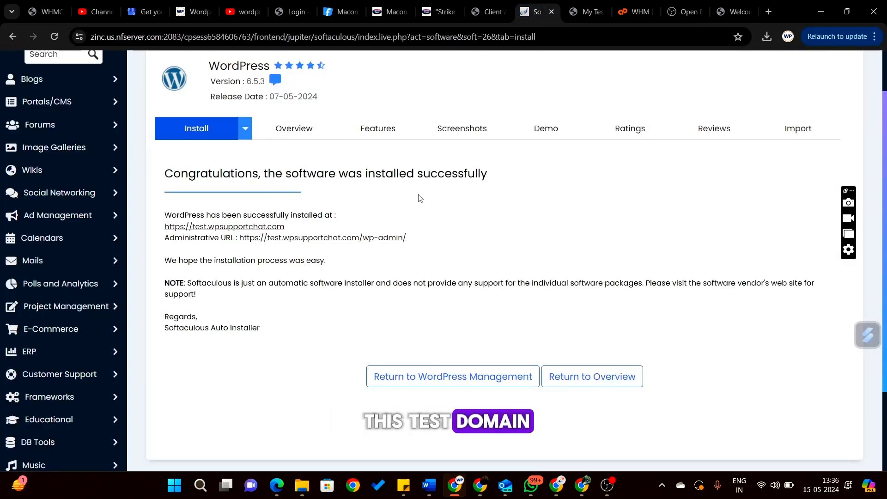
left_click(330, 237)
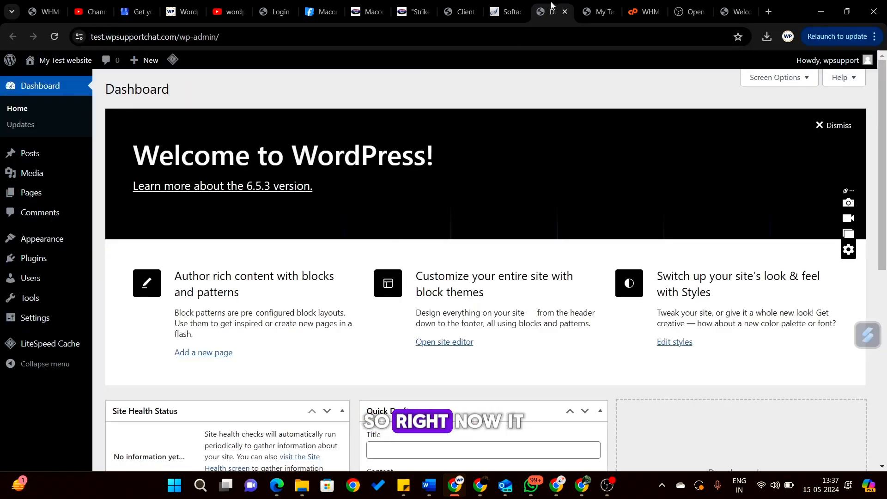
left_click(496, 7)
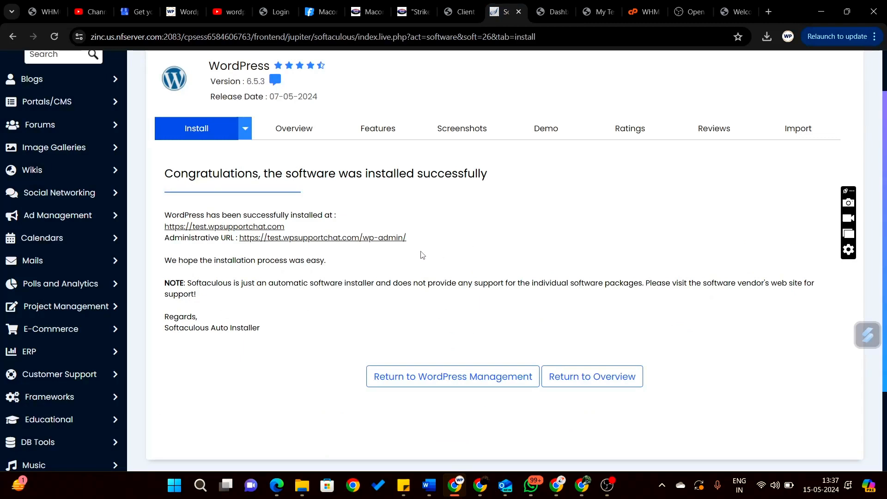
scroll(465, 238, "up", 2)
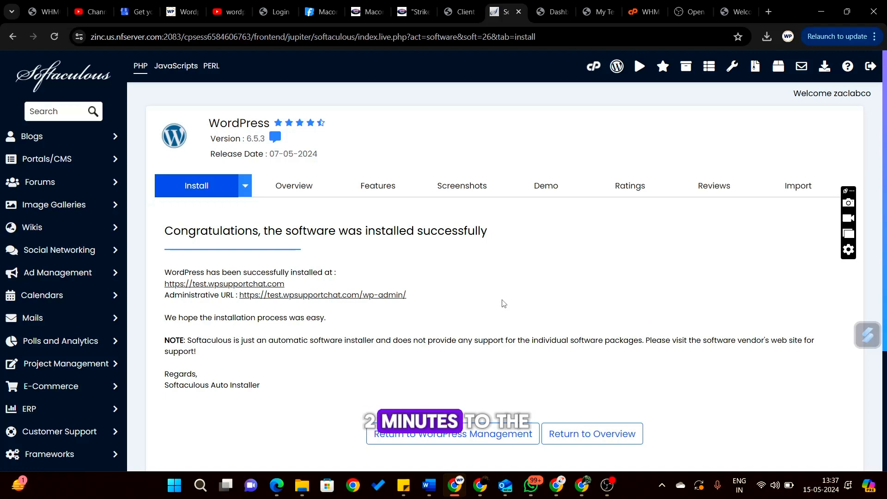
scroll(504, 304, "down", 1)
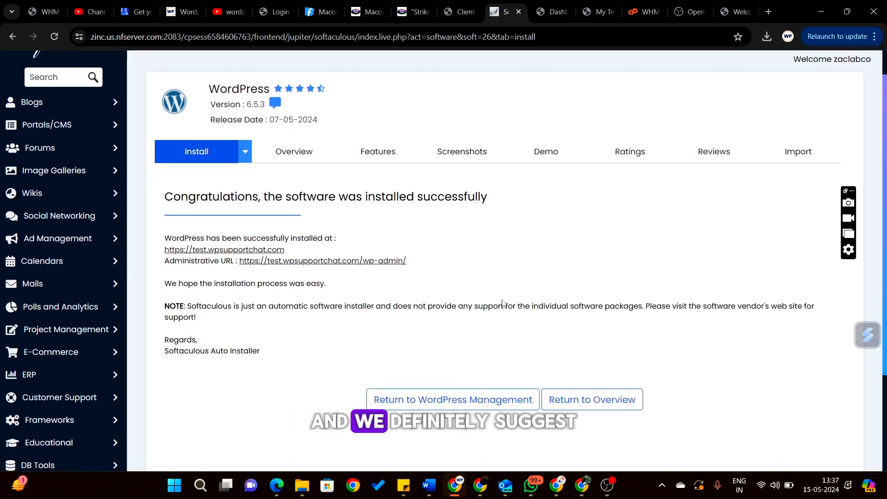
scroll(482, 225, "up", 1)
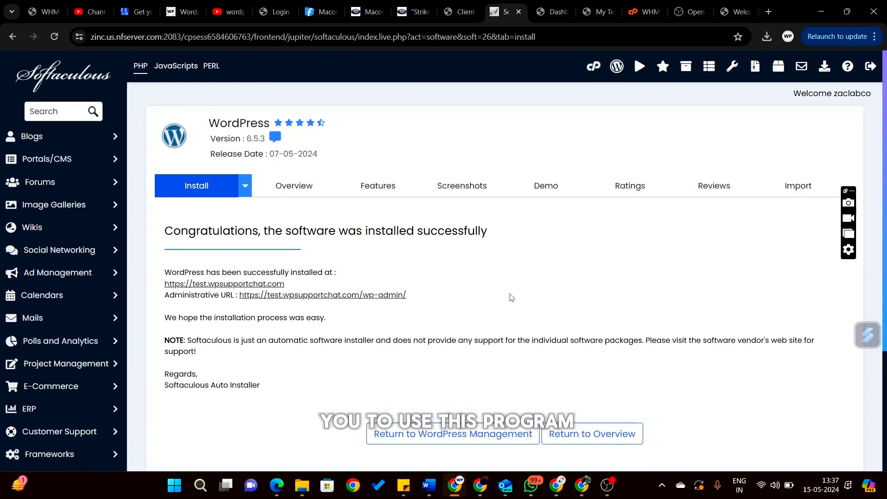
scroll(555, 287, "down", 2)
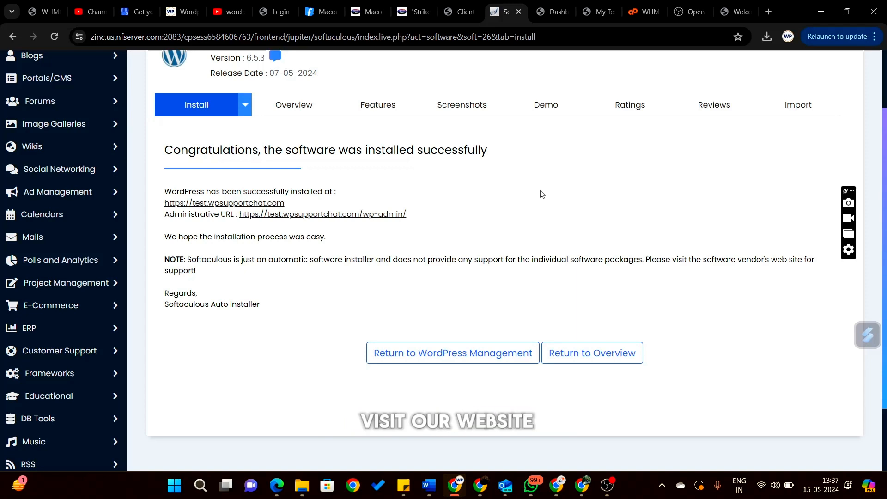
scroll(541, 193, "up", 1)
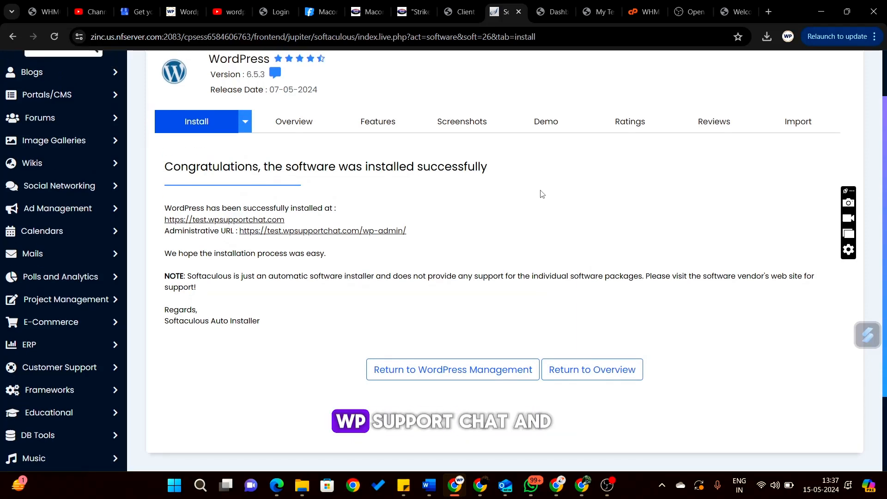